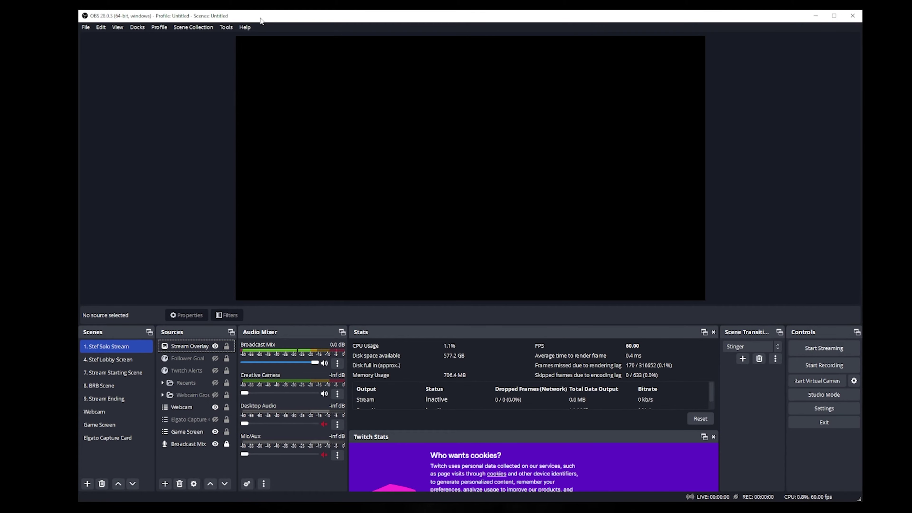
Create a new scene named 'youtube reacts'.
{"action": "left_click", "coordinate": [87, 484]}
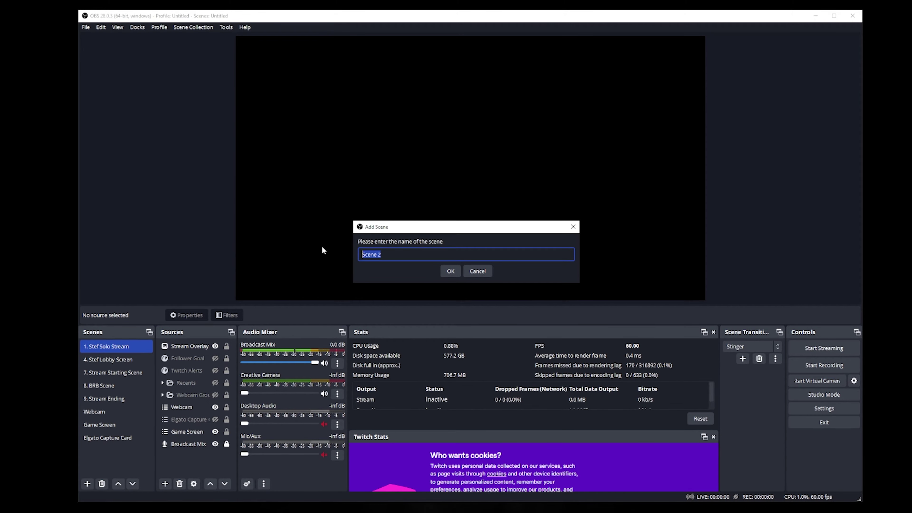
{"action": "type", "text": "youtube reacts"}
{"action": "key", "text": "Return"}
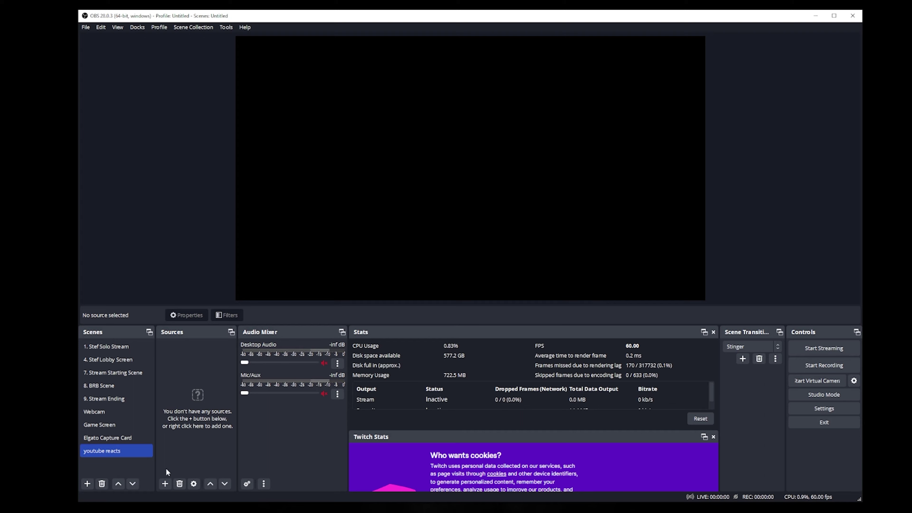
Add Image source 'youtube reacts overlay' with the webcam background 1.png, stretched to fill the canvas.
{"action": "left_click", "coordinate": [165, 484]}
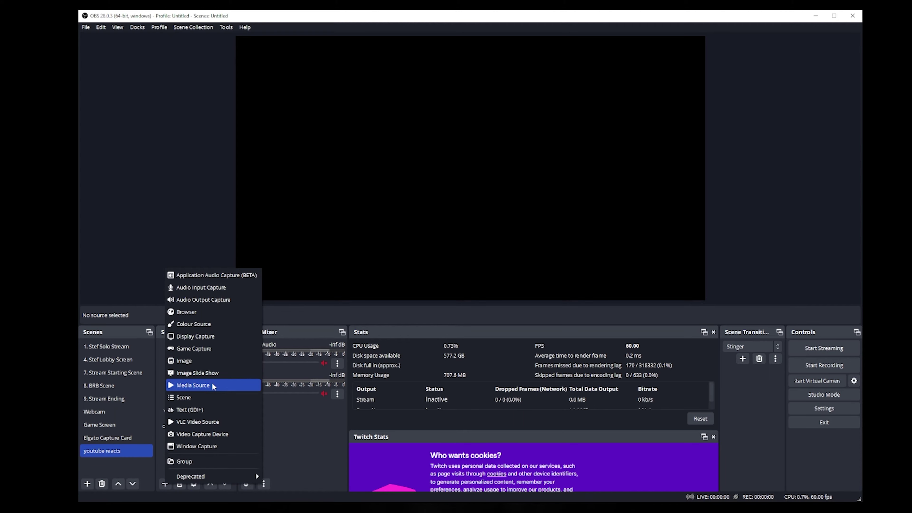
{"action": "left_click", "coordinate": [206, 362]}
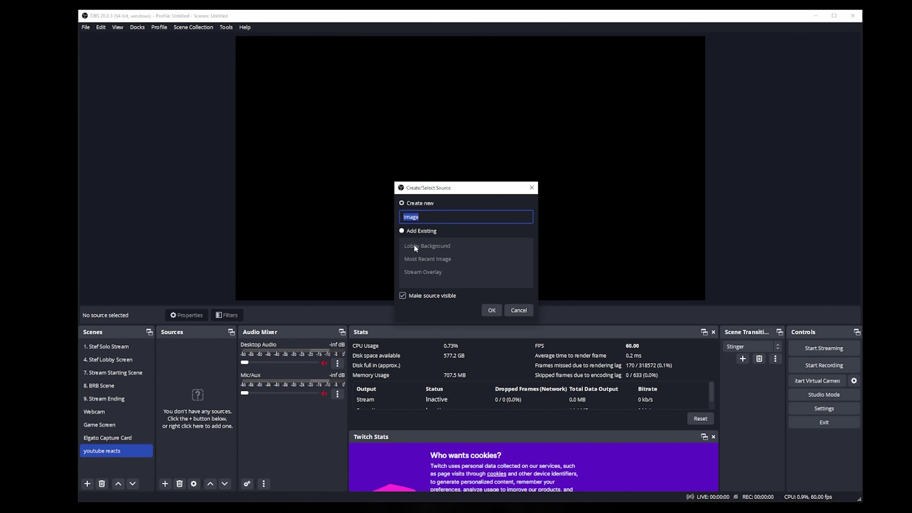
{"action": "type", "text": "youtube reacts overlay"}
{"action": "left_click", "coordinate": [491, 310]}
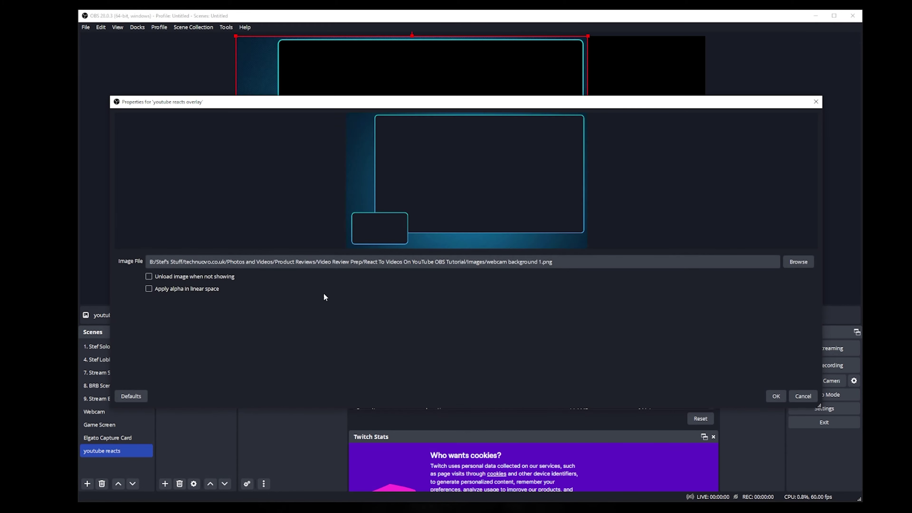
{"action": "left_click", "coordinate": [776, 396]}
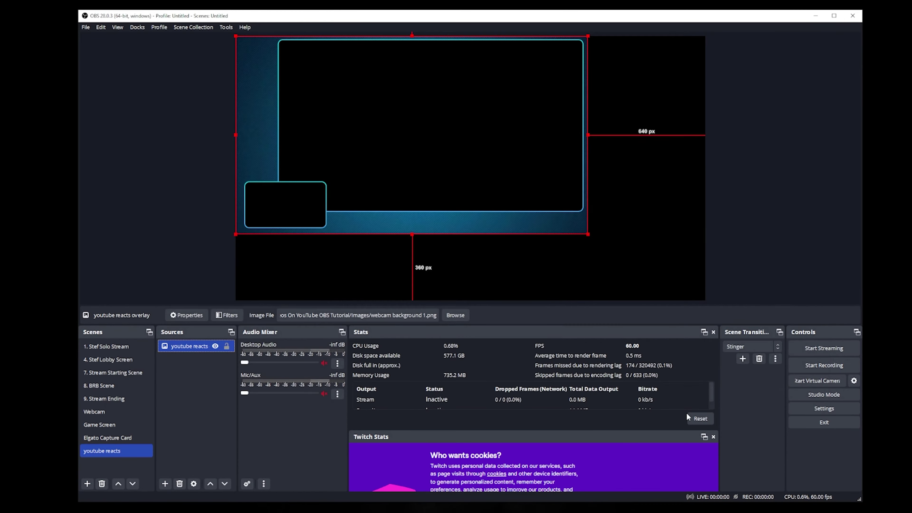
{"action": "left_click_drag", "start_coordinate": [587, 236], "coordinate": [692, 296]}
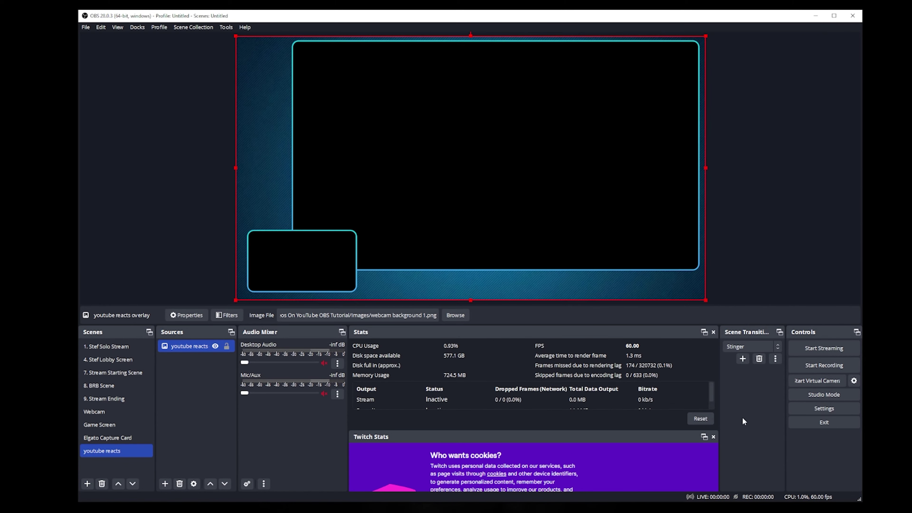
{"action": "left_click", "coordinate": [748, 271]}
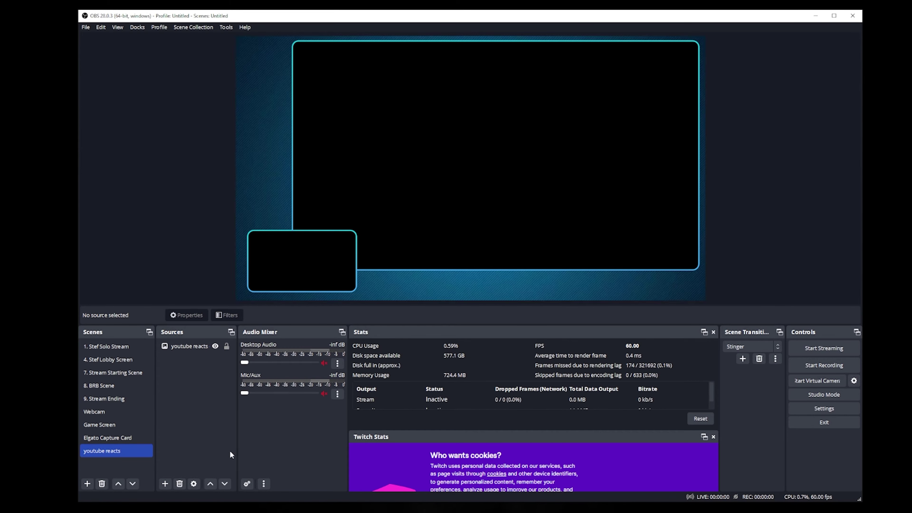
Add the existing 'Creative Camera' Video Capture Device to the scene.
{"action": "left_click", "coordinate": [200, 392]}
{"action": "left_click", "coordinate": [164, 484]}
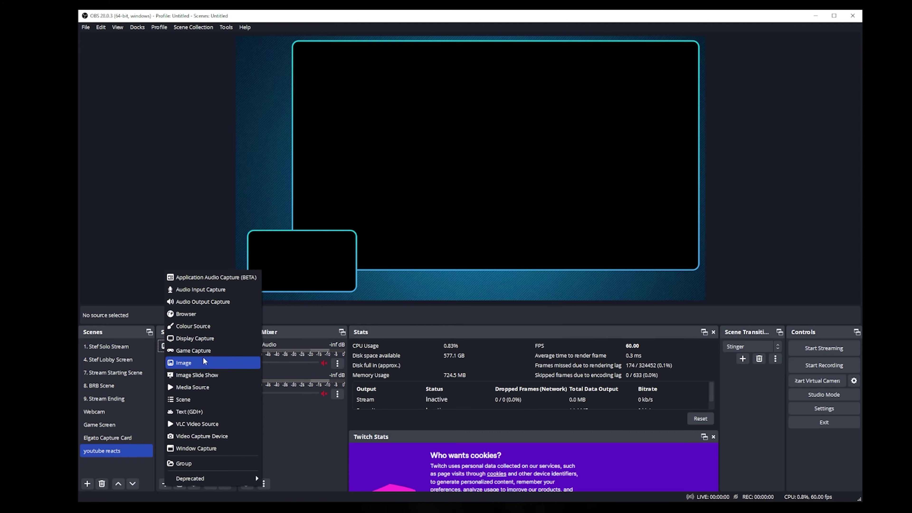
{"action": "left_click", "coordinate": [207, 435]}
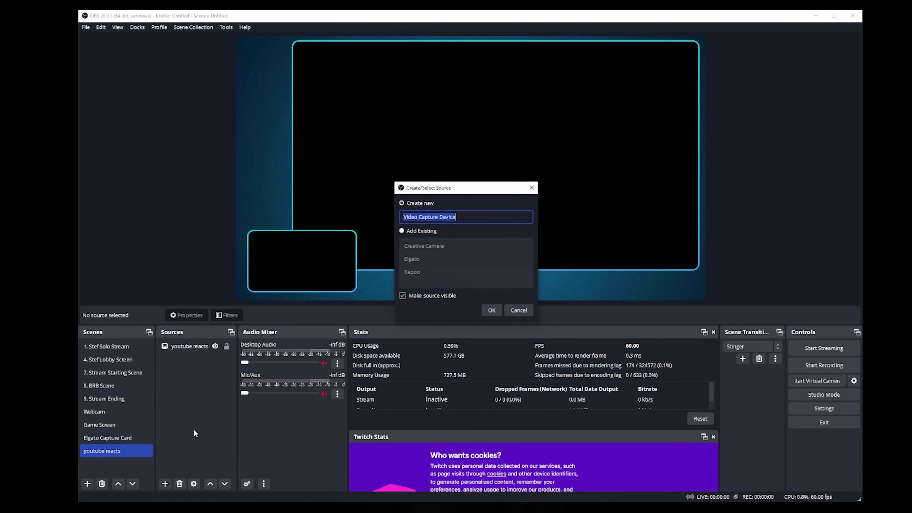
{"action": "left_click", "coordinate": [402, 230]}
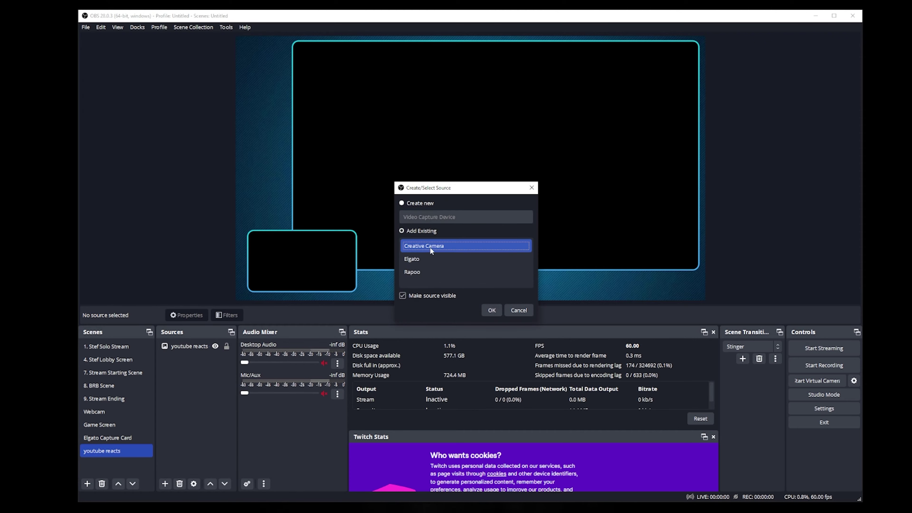
{"action": "left_click", "coordinate": [491, 310]}
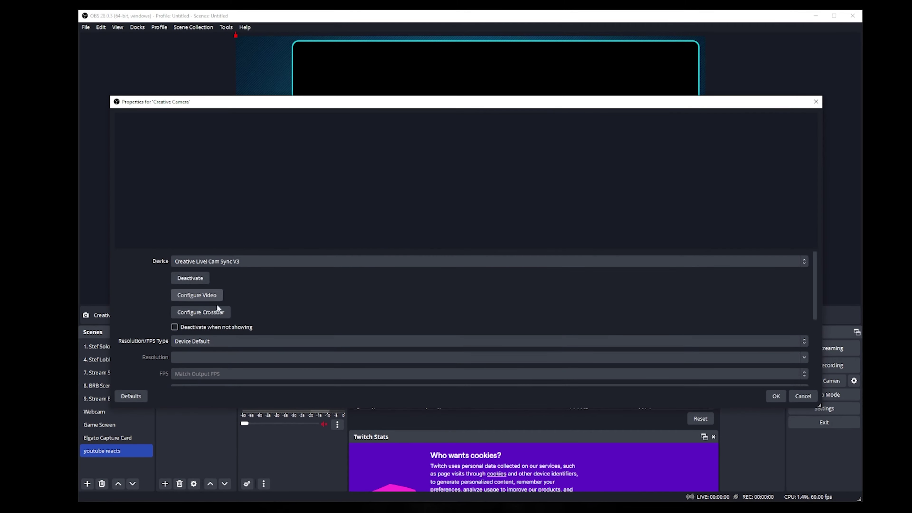
{"action": "left_click", "coordinate": [773, 396]}
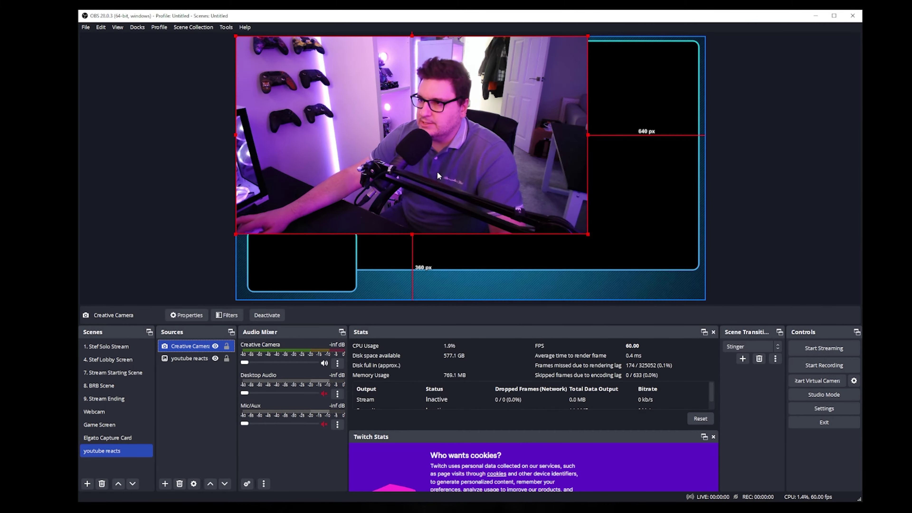
Layer Creative Camera below the overlay and shrink it into the bottom-left frame.
{"action": "left_click_drag", "start_coordinate": [437, 175], "coordinate": [472, 202]}
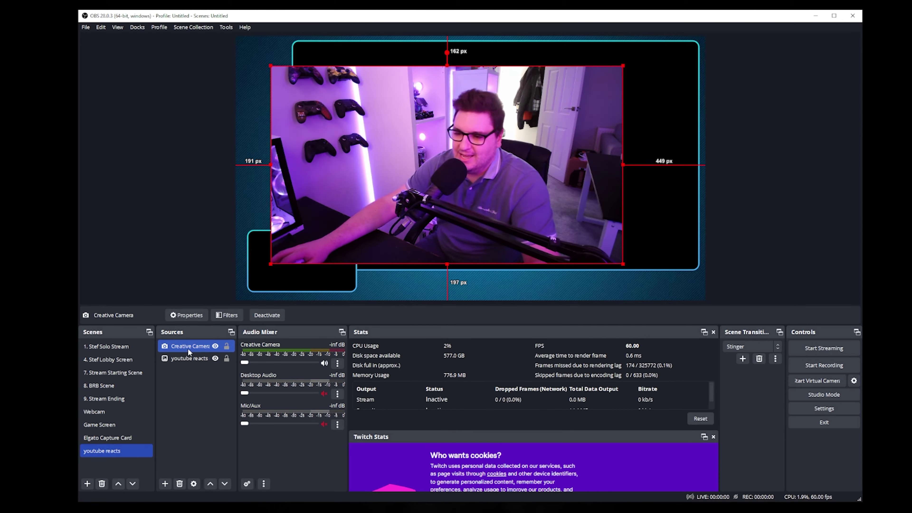
{"action": "left_click_drag", "start_coordinate": [188, 348], "coordinate": [189, 376]}
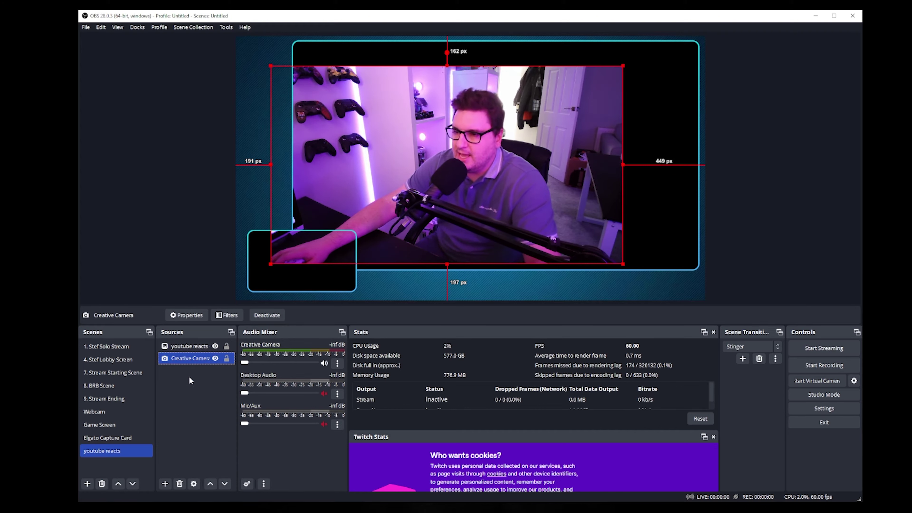
{"action": "left_click_drag", "start_coordinate": [476, 194], "coordinate": [454, 221]}
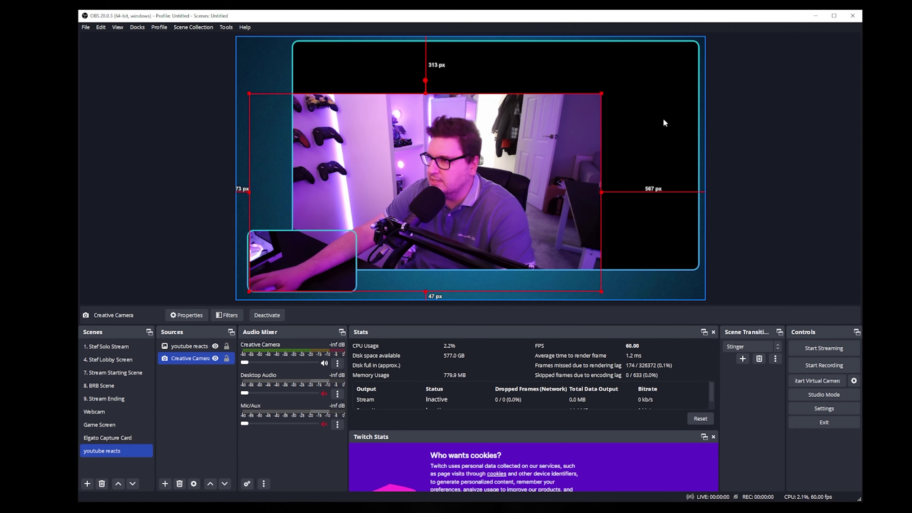
{"action": "left_click_drag", "start_coordinate": [601, 94], "coordinate": [334, 243]}
{"action": "left_click", "coordinate": [379, 292]}
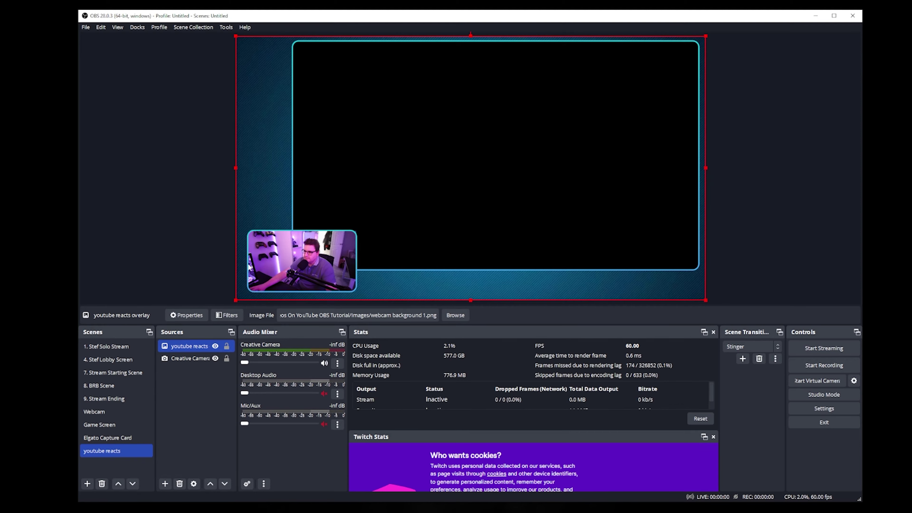
{"action": "left_click", "coordinate": [178, 415]}
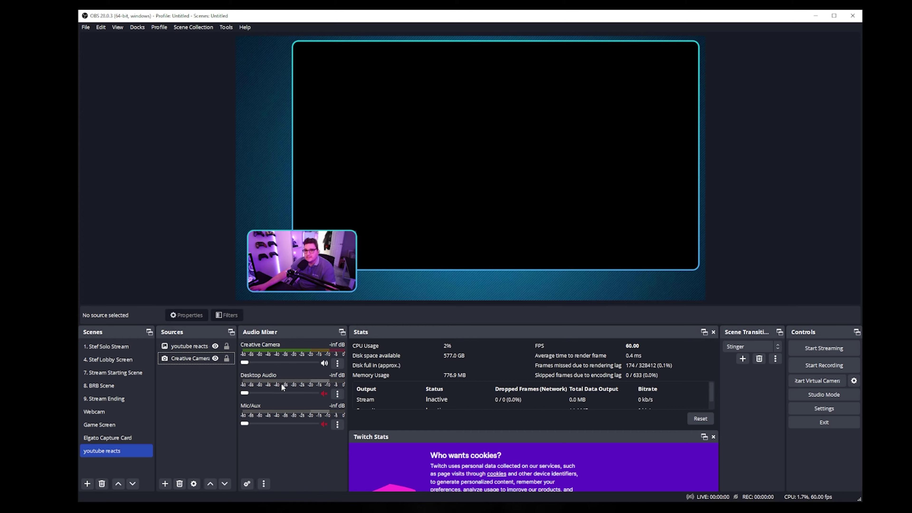
Add an Audio Input Capture reusing the existing 'Broadcast Mix' source.
{"action": "right_click", "coordinate": [185, 407]}
{"action": "mouse_move", "coordinate": [189, 414]}
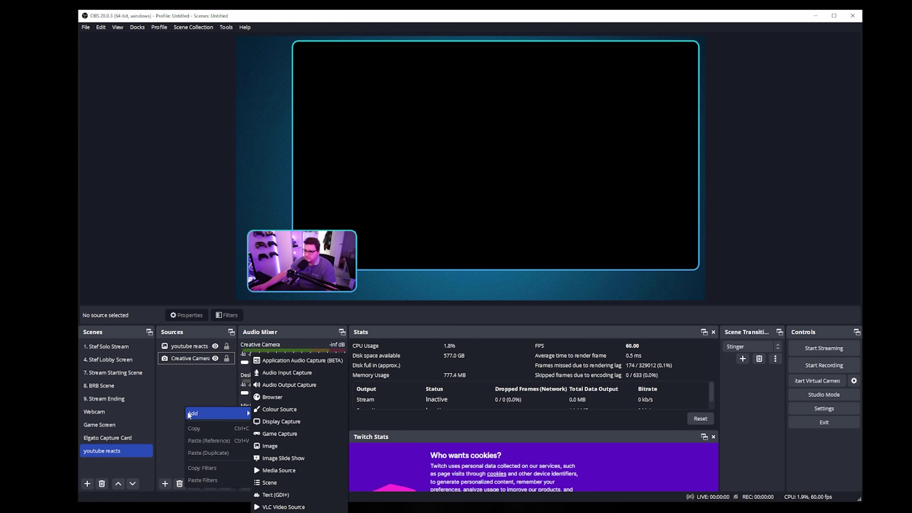
{"action": "left_click", "coordinate": [297, 373]}
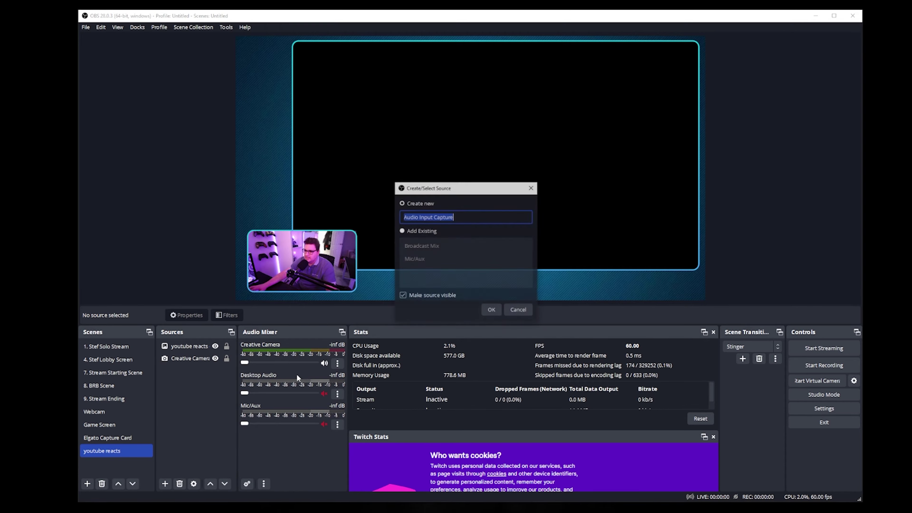
{"action": "left_click", "coordinate": [420, 233]}
{"action": "left_click", "coordinate": [420, 248]}
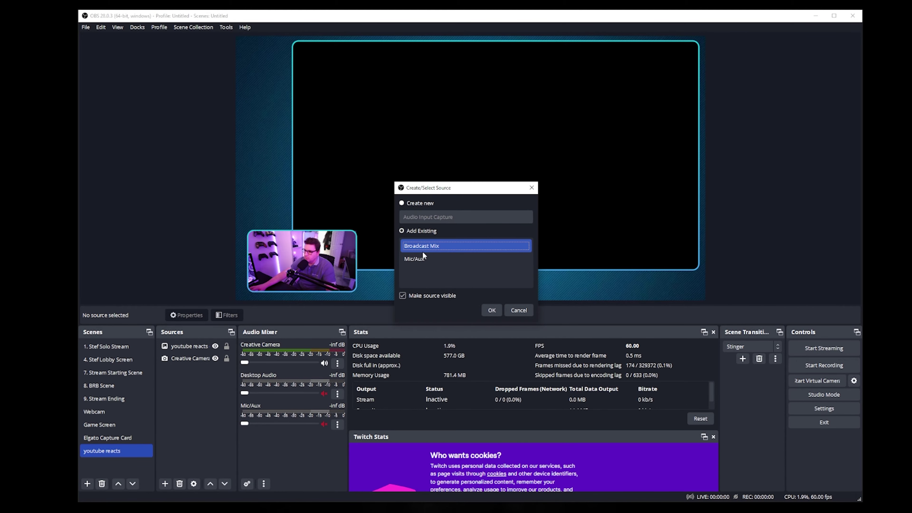
{"action": "left_click", "coordinate": [401, 203]}
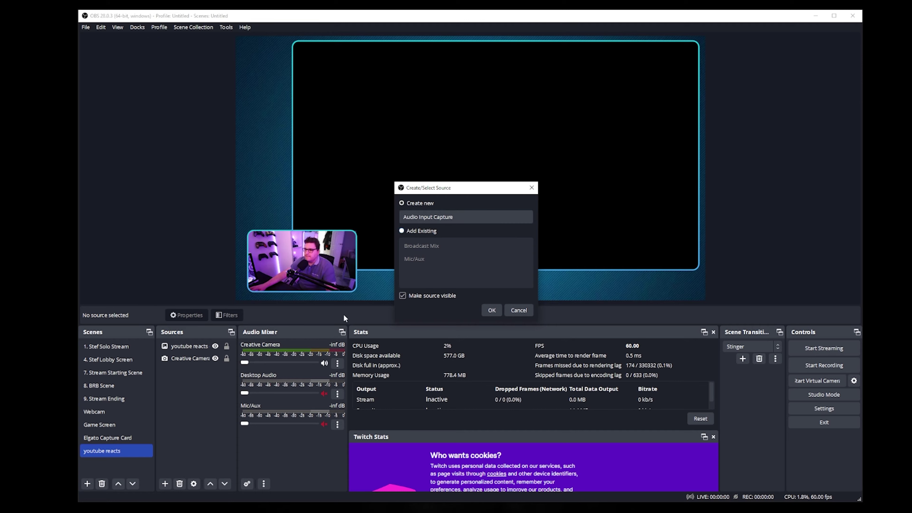
{"action": "left_click", "coordinate": [402, 230]}
{"action": "left_click", "coordinate": [421, 246]}
{"action": "left_click", "coordinate": [490, 310]}
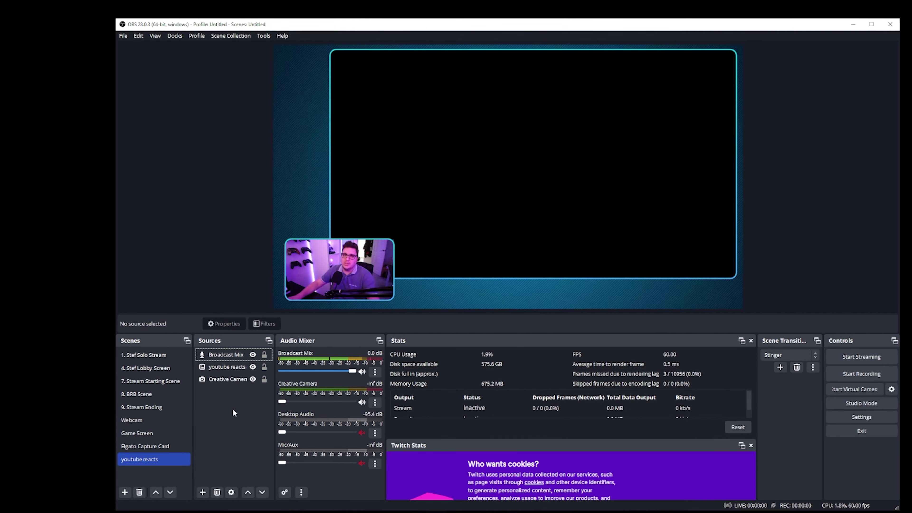
Add the existing 'Display Capture' source so the primary monitor fills the canvas.
{"action": "right_click", "coordinate": [230, 395]}
{"action": "mouse_move", "coordinate": [244, 405]}
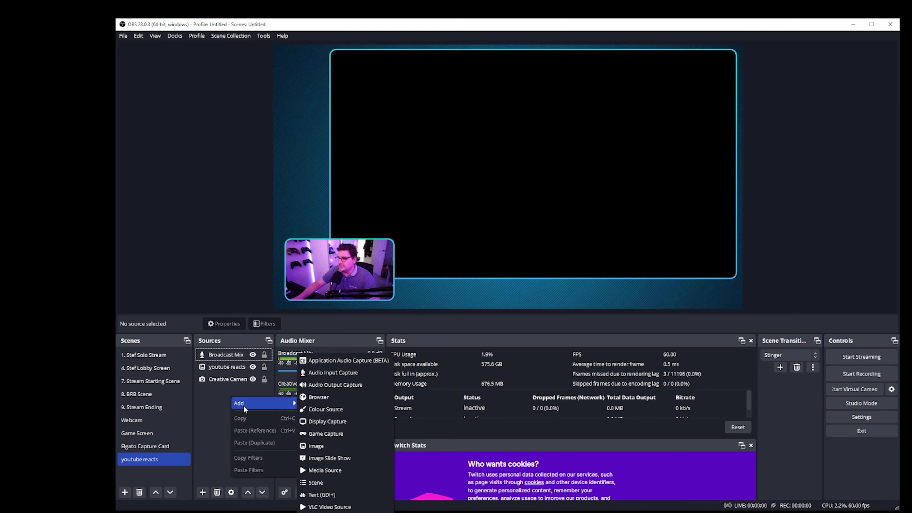
{"action": "left_click", "coordinate": [327, 420]}
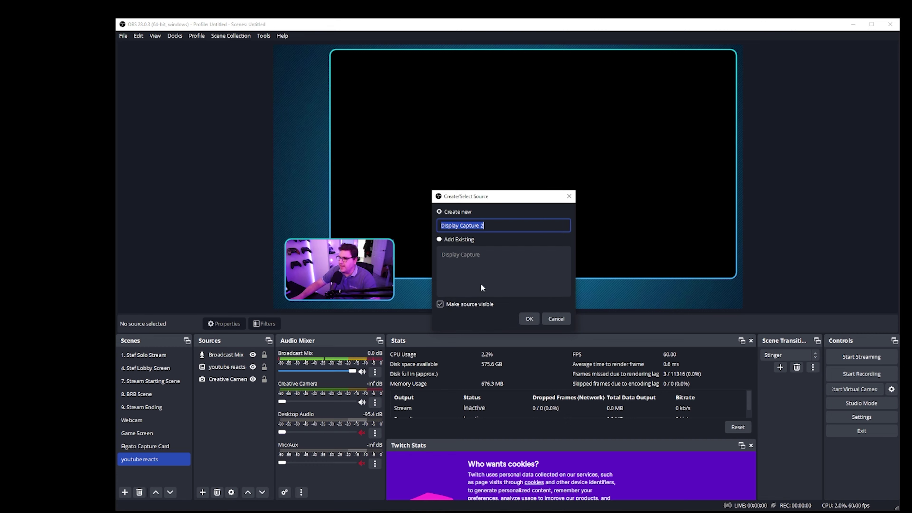
{"action": "left_click", "coordinate": [439, 239]}
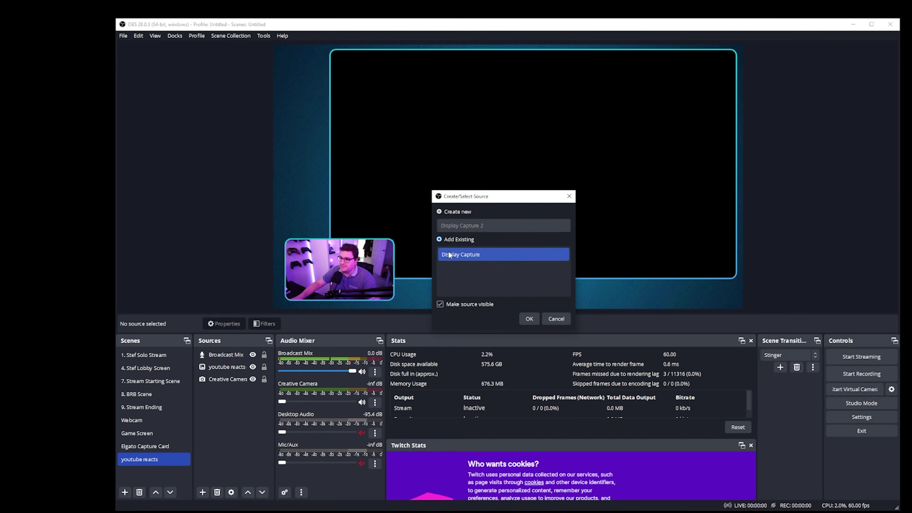
{"action": "left_click", "coordinate": [529, 318]}
{"action": "left_click_drag", "start_coordinate": [423, 23], "coordinate": [371, 21]}
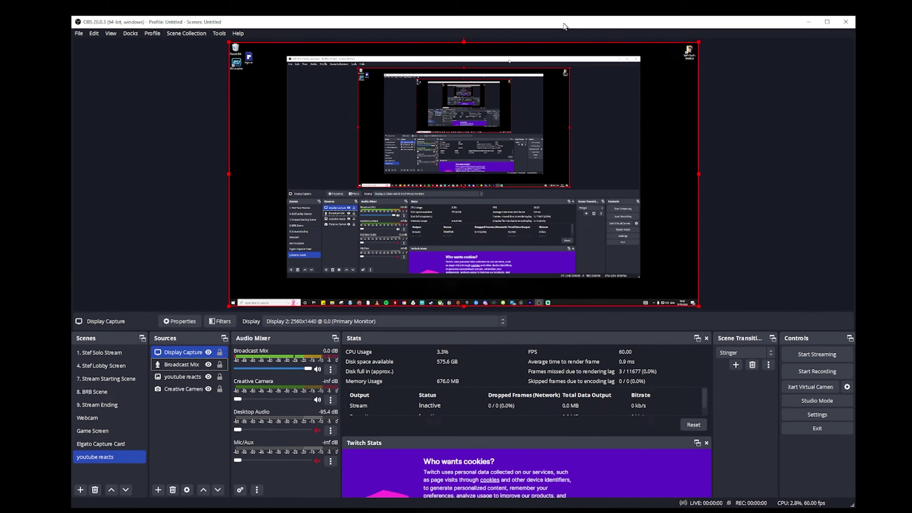
Reposition the OBS window on the desktop.
{"action": "left_click_drag", "start_coordinate": [561, 19], "coordinate": [543, 35]}
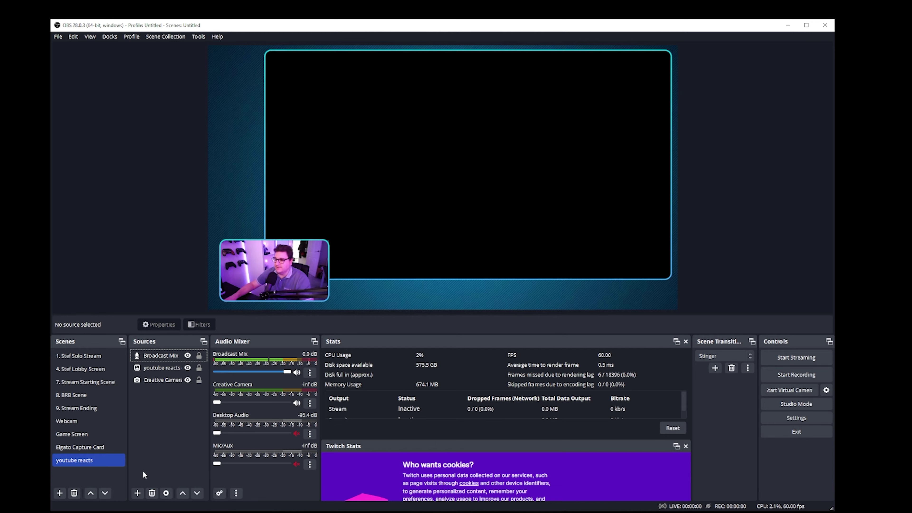
Add a new Window Capture source targeting the Chrome window with the Pixel 7 Pro YouTube video.
{"action": "left_click", "coordinate": [137, 494]}
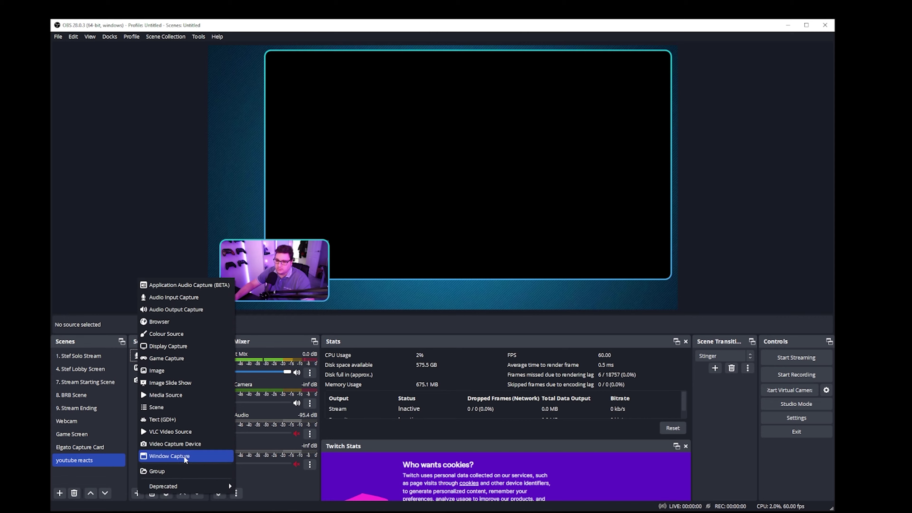
{"action": "left_click", "coordinate": [168, 456]}
{"action": "left_click", "coordinate": [410, 268]}
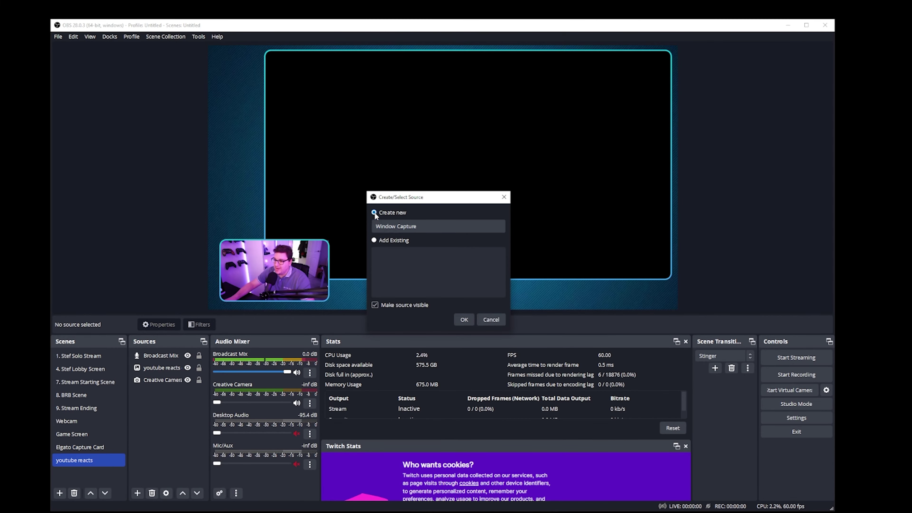
{"action": "left_click", "coordinate": [456, 322]}
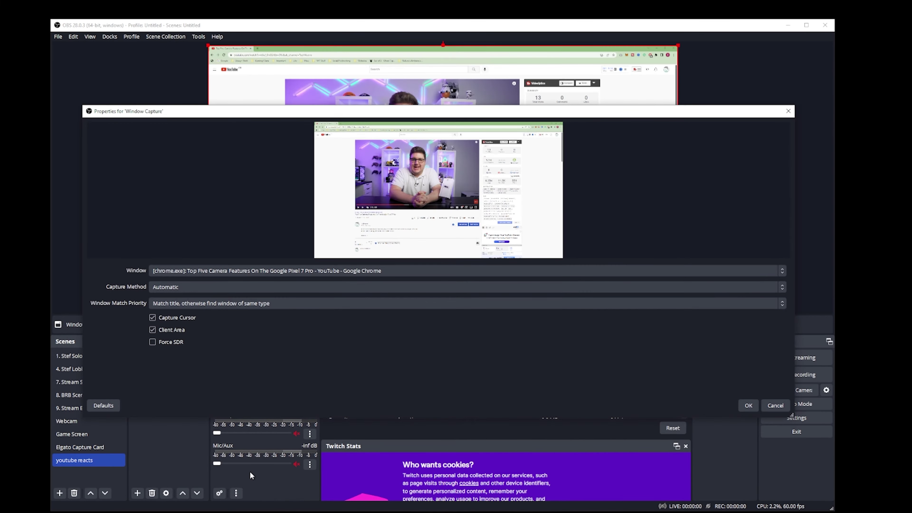
{"action": "left_click", "coordinate": [196, 273]}
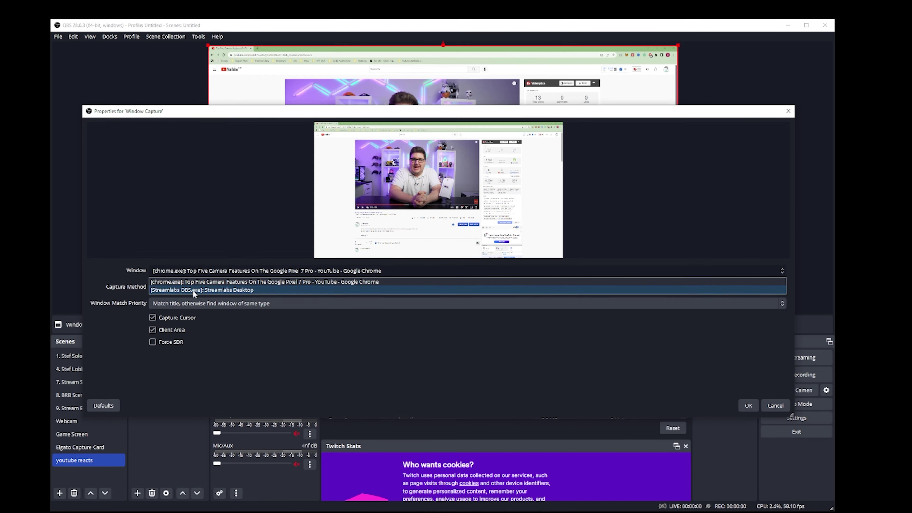
{"action": "left_click", "coordinate": [192, 271]}
{"action": "left_click", "coordinate": [184, 270]}
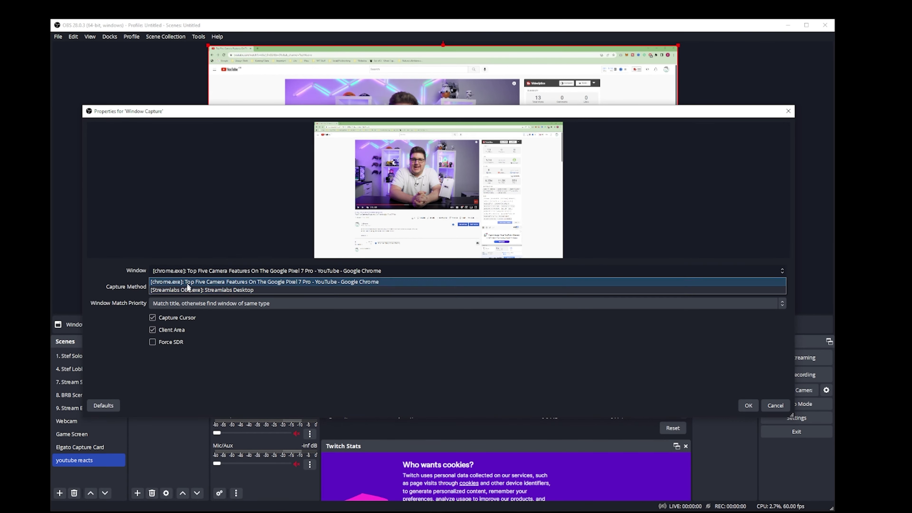
{"action": "left_click", "coordinate": [301, 282]}
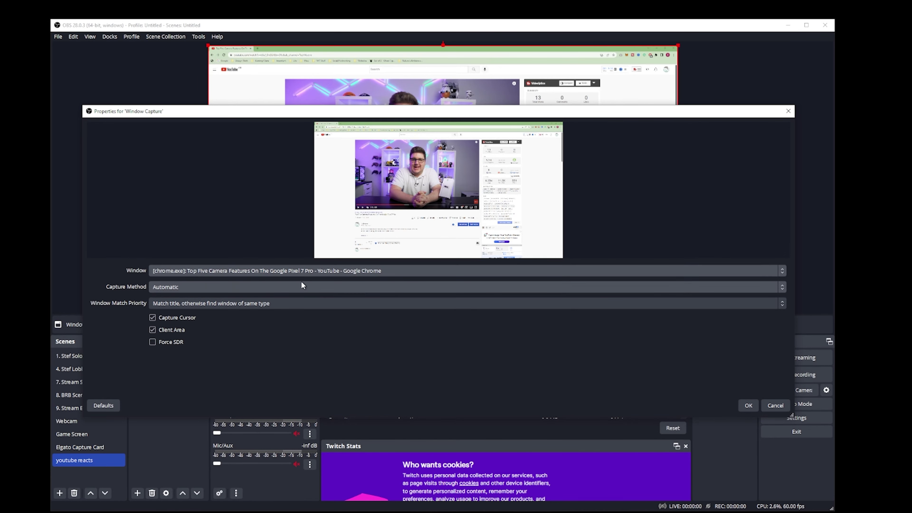
{"action": "left_click", "coordinate": [748, 406]}
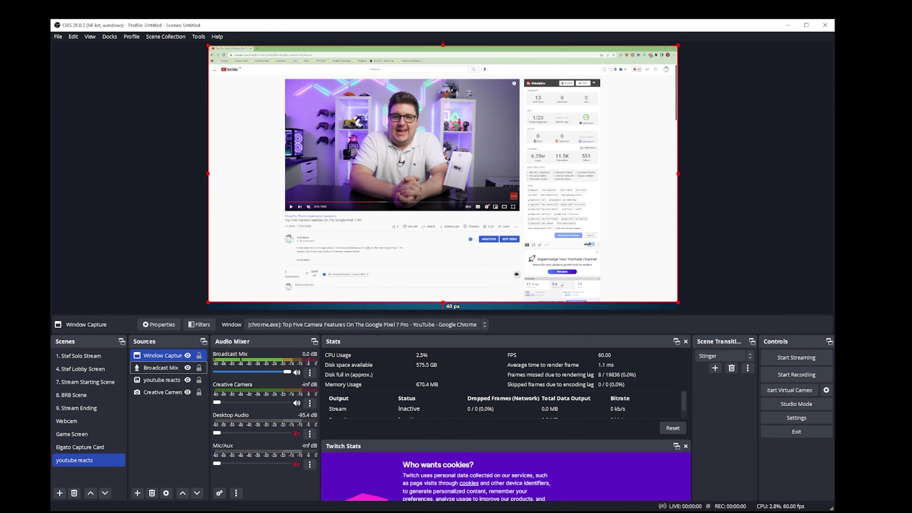
Start the video, move Window Capture to the bottom of Sources, and resize it inside the border.
{"action": "key", "text": "space"}
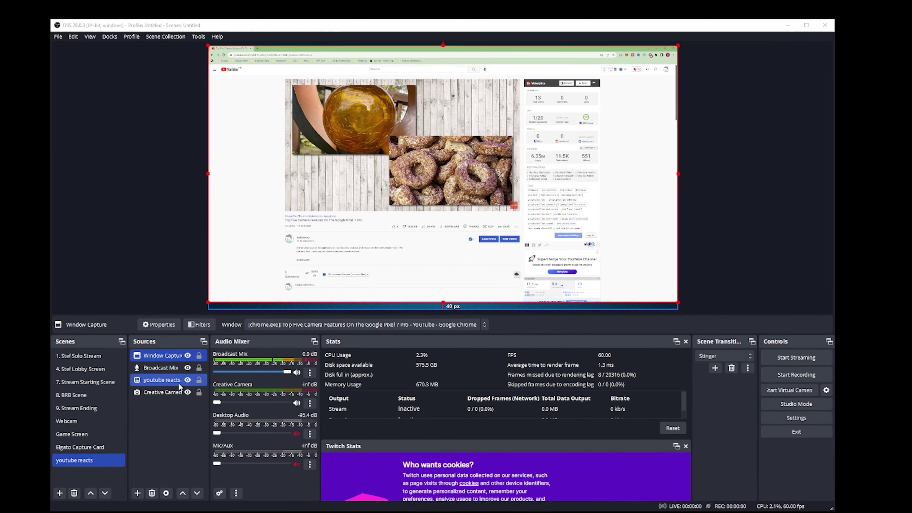
{"action": "left_click_drag", "start_coordinate": [160, 356], "coordinate": [155, 408]}
{"action": "left_click", "coordinate": [161, 368]}
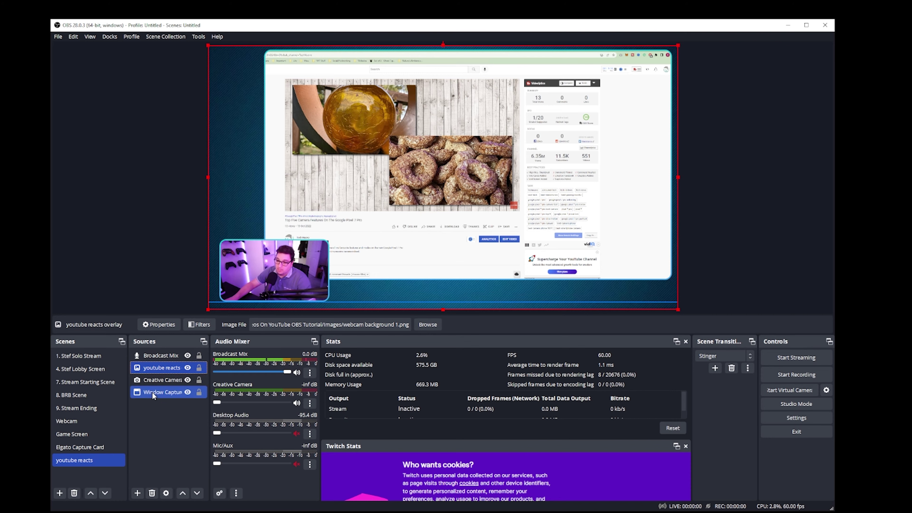
{"action": "left_click", "coordinate": [161, 392]}
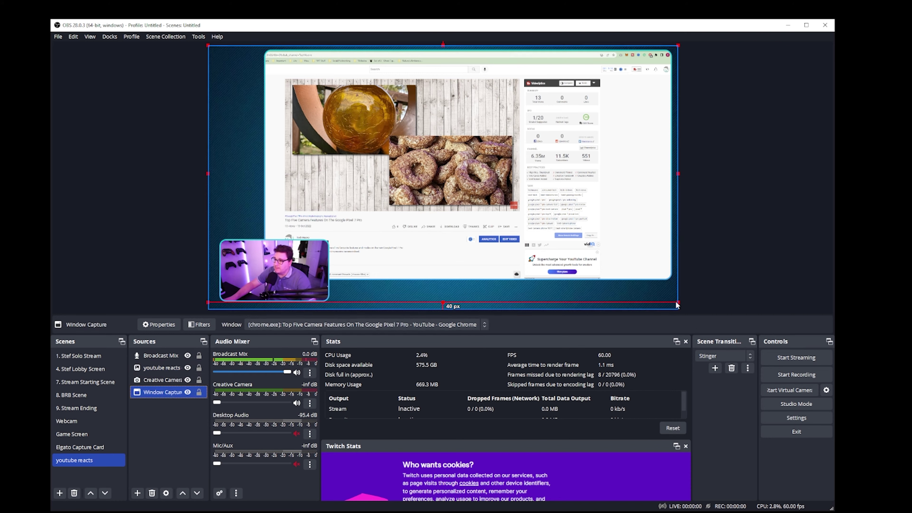
{"action": "left_click_drag", "start_coordinate": [677, 304], "coordinate": [671, 299]}
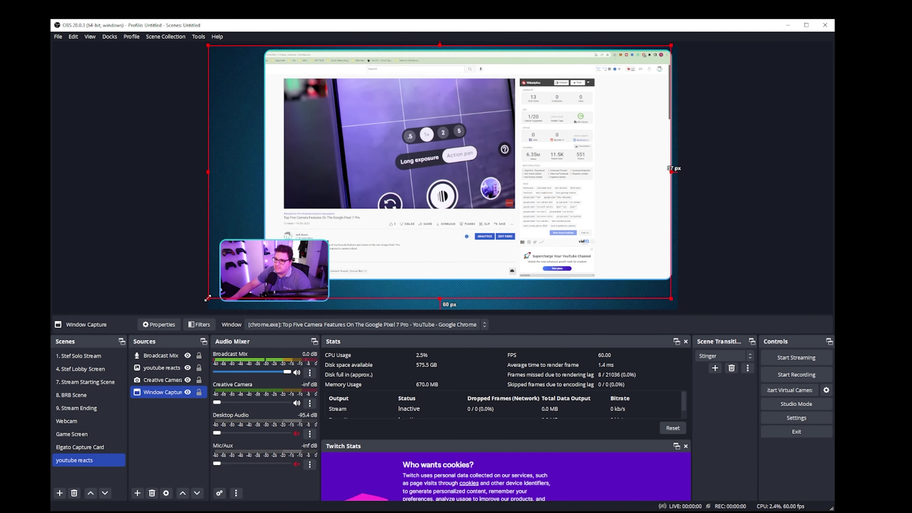
{"action": "left_click_drag", "start_coordinate": [208, 298], "coordinate": [241, 281]}
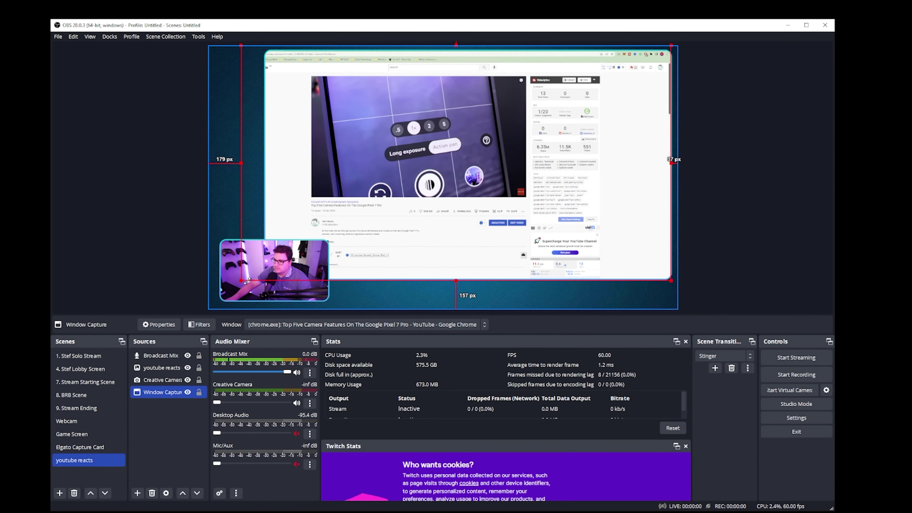
{"action": "left_click", "coordinate": [243, 46]}
Switch the YouTube video to full-window playback with the F key.
{"action": "key", "text": "f"}
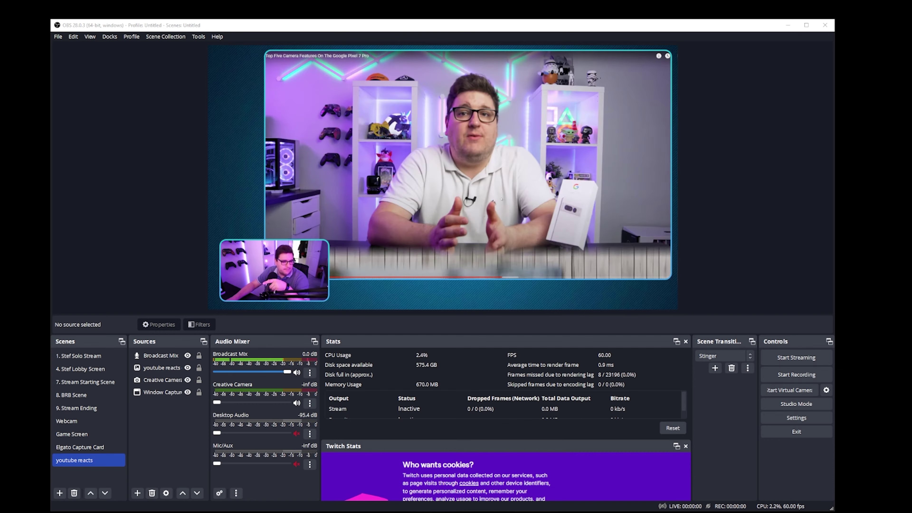
{"action": "left_click", "coordinate": [140, 380]}
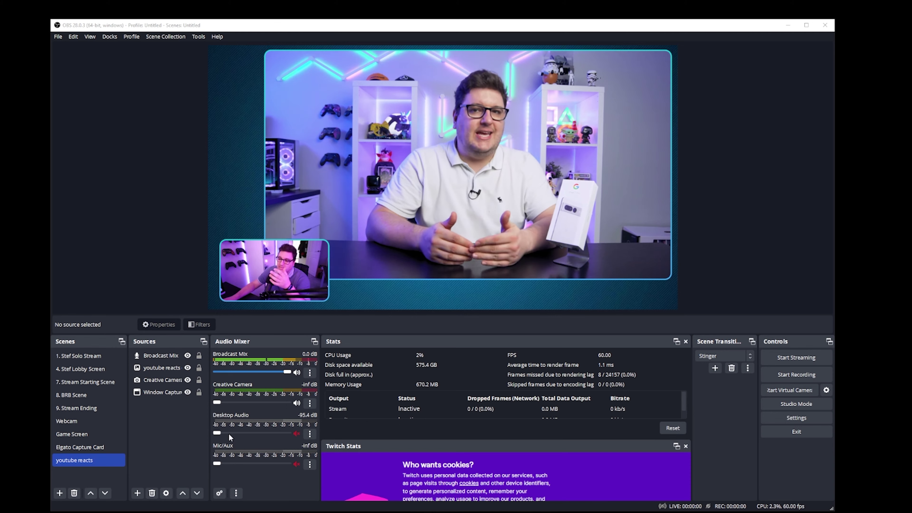
{"action": "mouse_move", "coordinate": [218, 433]}
{"action": "left_mouse_down"}
{"action": "mouse_move", "coordinate": [273, 434]}
{"action": "mouse_move", "coordinate": [212, 435]}
{"action": "left_mouse_up"}
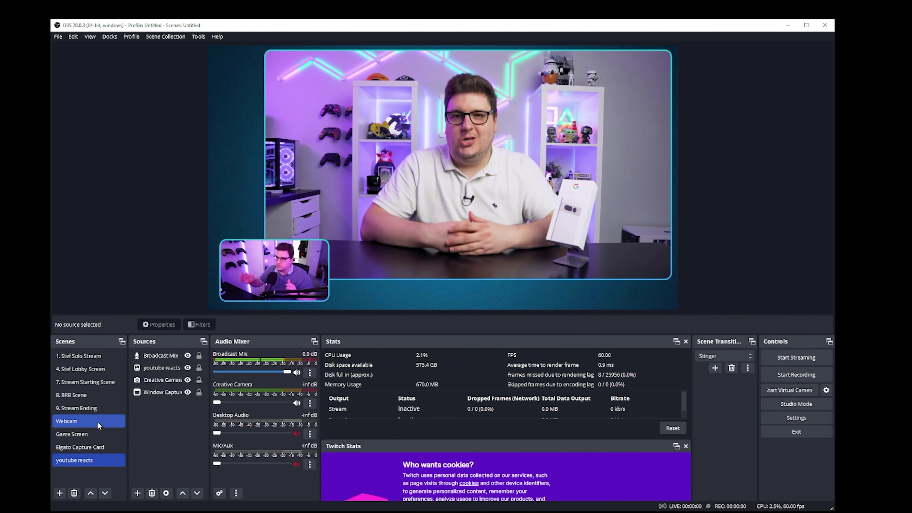
{"action": "left_click", "coordinate": [77, 422]}
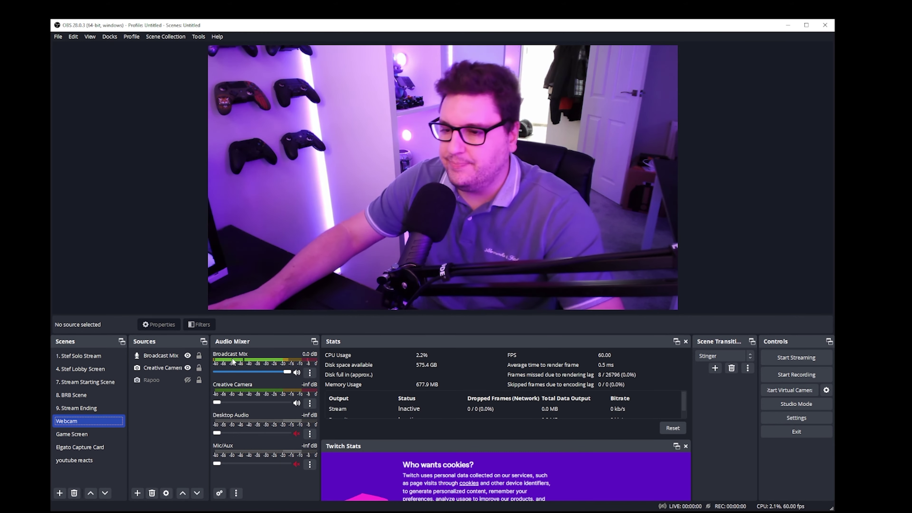
{"action": "left_click", "coordinate": [167, 369]}
{"action": "left_click", "coordinate": [166, 370]}
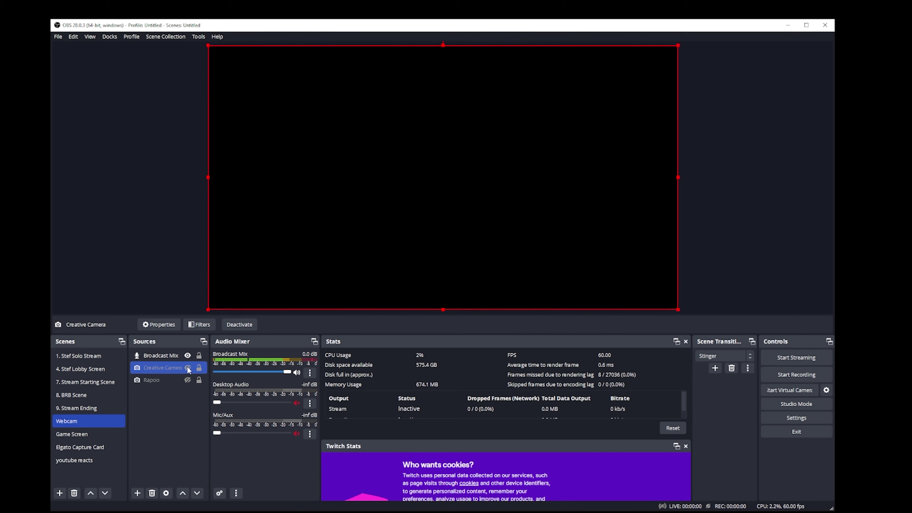
{"action": "left_click", "coordinate": [176, 381], "text": "ctrl"}
{"action": "left_click", "coordinate": [172, 355], "text": "shift"}
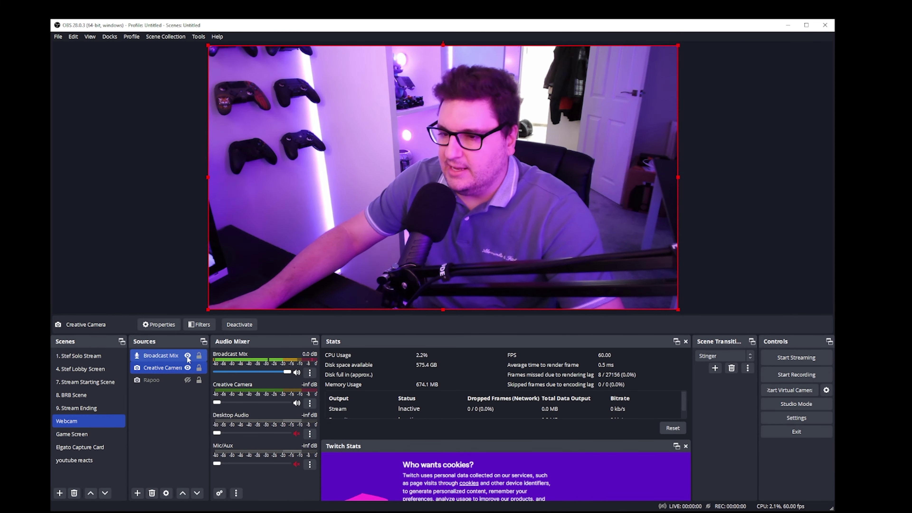
{"action": "left_click", "coordinate": [187, 355]}
{"action": "left_click", "coordinate": [187, 355]}
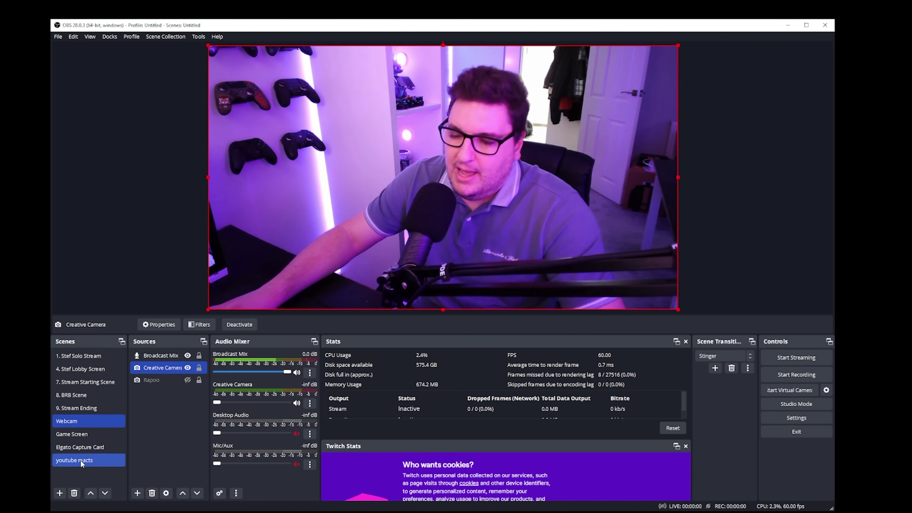
{"action": "left_click", "coordinate": [89, 461]}
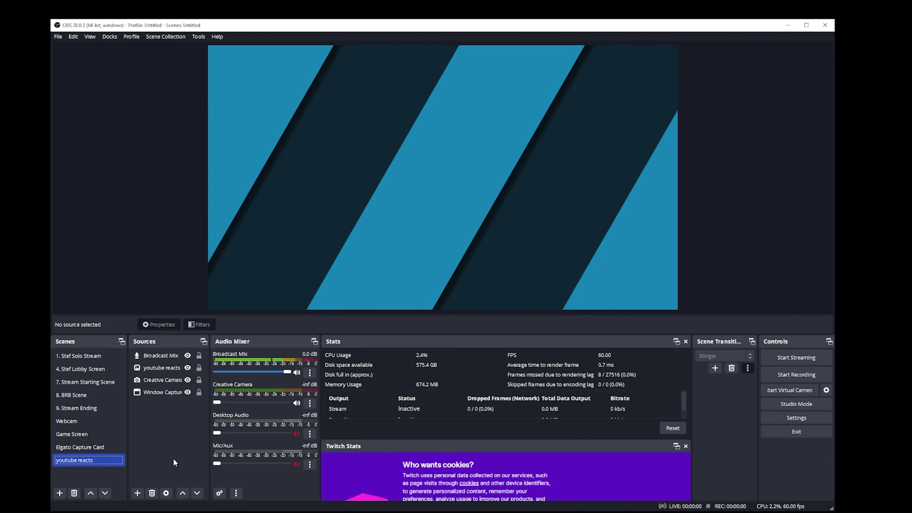